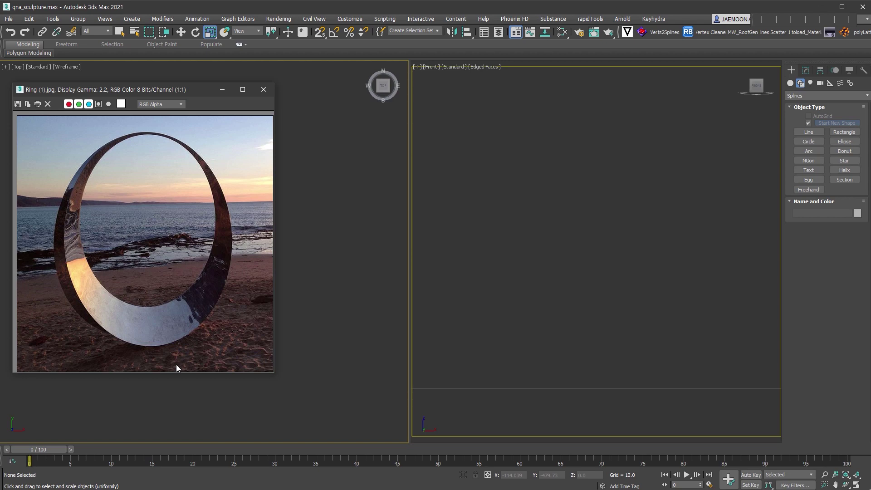
- Draw a circle of about 1134 radius in the Front view and a rectangle about 147 long by 463 wide beside it
{"action": "left_click", "coordinate": [808, 141]}
{"action": "left_click_drag", "start_coordinate": [594, 260], "coordinate": [644, 368]}
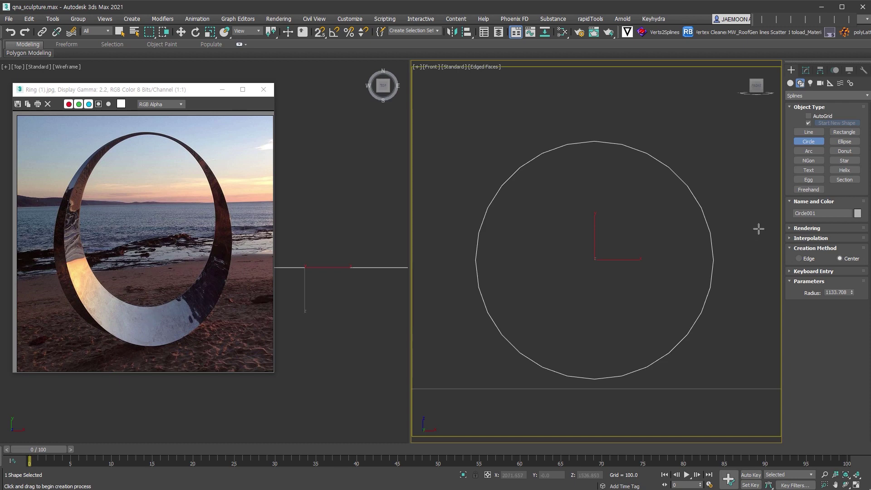
{"action": "left_click", "coordinate": [844, 132]}
{"action": "middle_click_drag", "start_coordinate": [732, 290], "coordinate": [688, 258]}
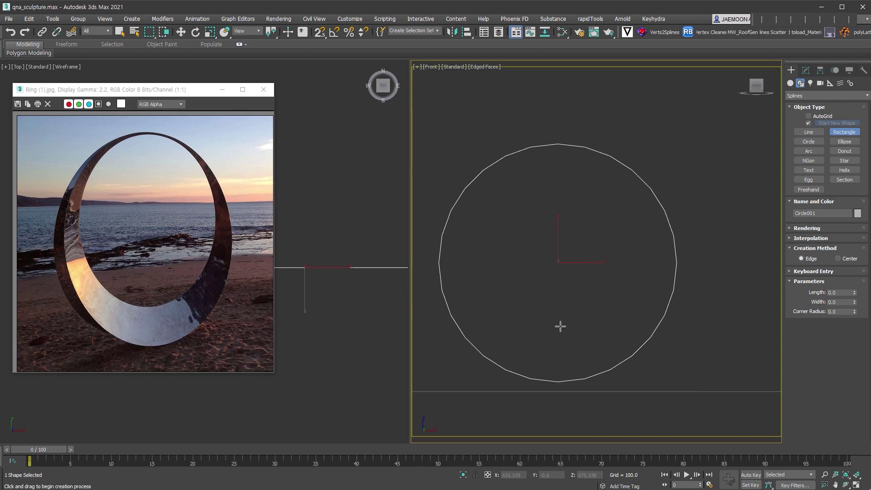
{"action": "left_click_drag", "start_coordinate": [683, 263], "coordinate": [732, 277]}
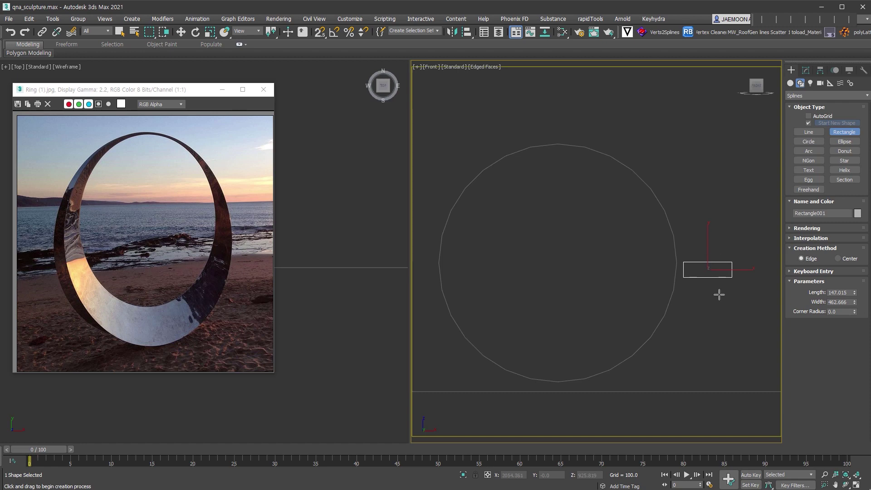
- Convert the rectangle to an editable spline and set all its vertices to Corner
{"action": "key", "text": "r"}
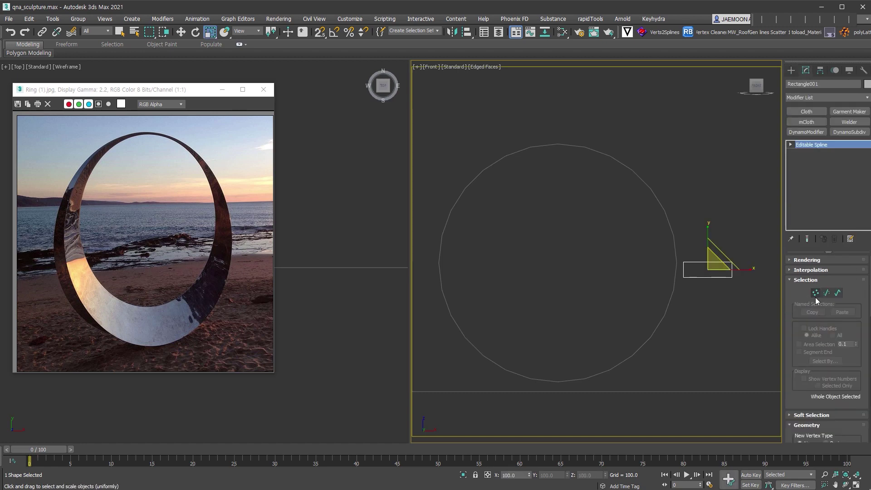
{"action": "left_click", "coordinate": [815, 294]}
{"action": "left_click_drag", "start_coordinate": [676, 254], "coordinate": [740, 286]}
{"action": "right_click", "coordinate": [732, 276]}
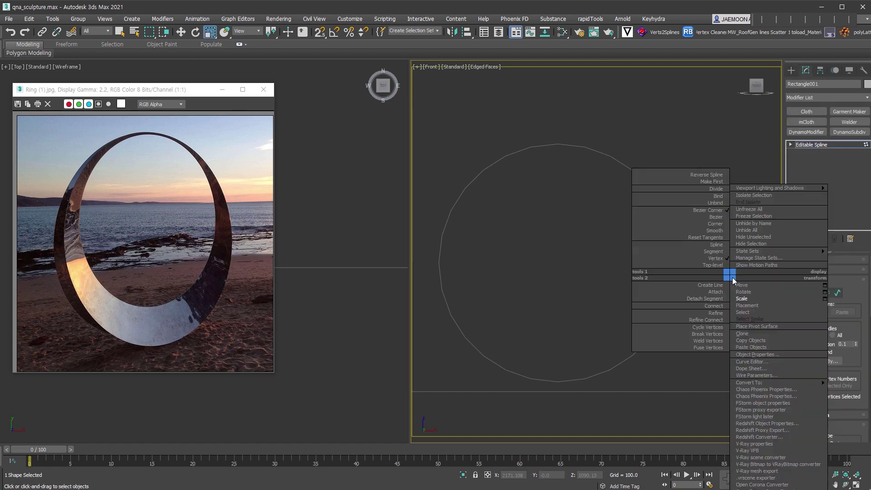
{"action": "left_click", "coordinate": [714, 231]}
{"action": "left_click", "coordinate": [707, 325]}
- Weld the rectangle's two vertices farthest from the circle using a threshold of 826.1, forming a triangle, and leave vertex editing
{"action": "left_click_drag", "start_coordinate": [722, 243], "coordinate": [771, 335]}
{"action": "left_click_drag", "start_coordinate": [810, 396], "coordinate": [843, 184]}
{"action": "left_click_drag", "start_coordinate": [858, 389], "coordinate": [841, 374]}
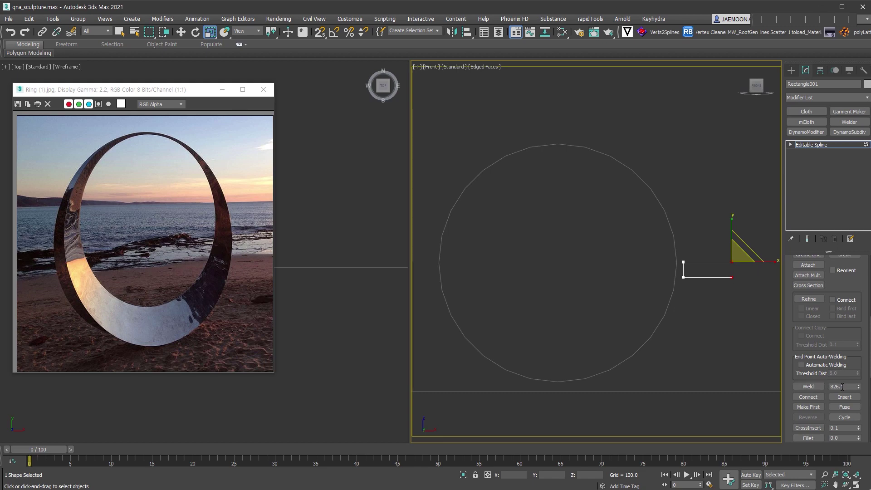
{"action": "left_click", "coordinate": [814, 387]}
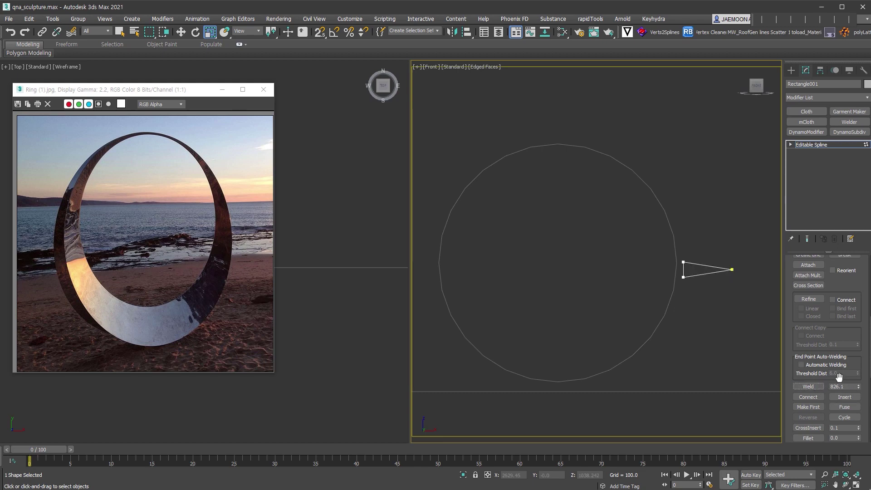
{"action": "left_click_drag", "start_coordinate": [669, 242], "coordinate": [759, 303]}
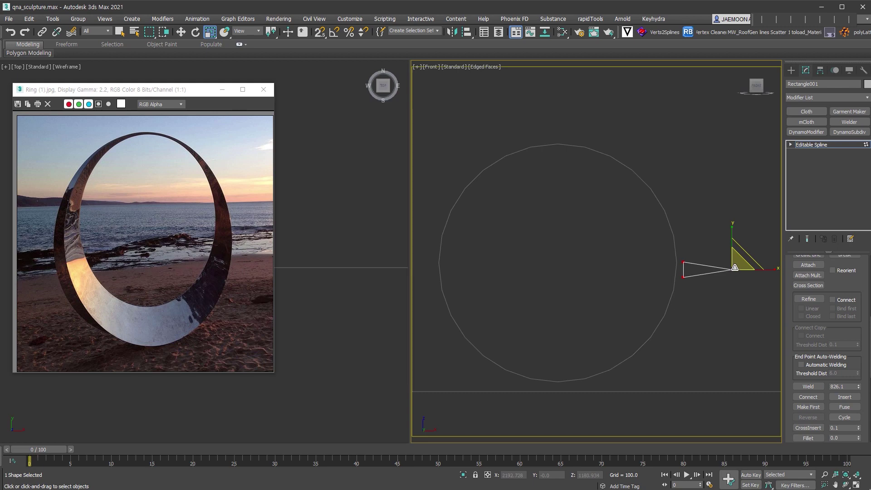
{"action": "left_click", "coordinate": [810, 144]}
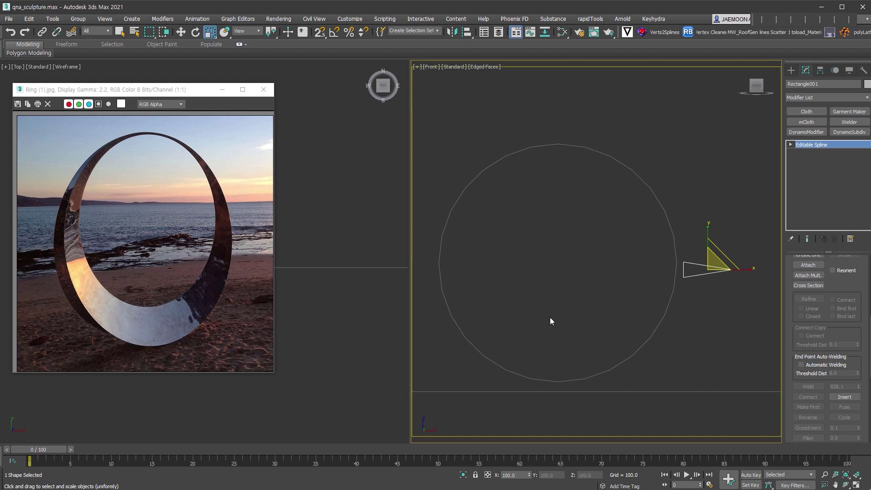
{"action": "left_click", "coordinate": [692, 352]}
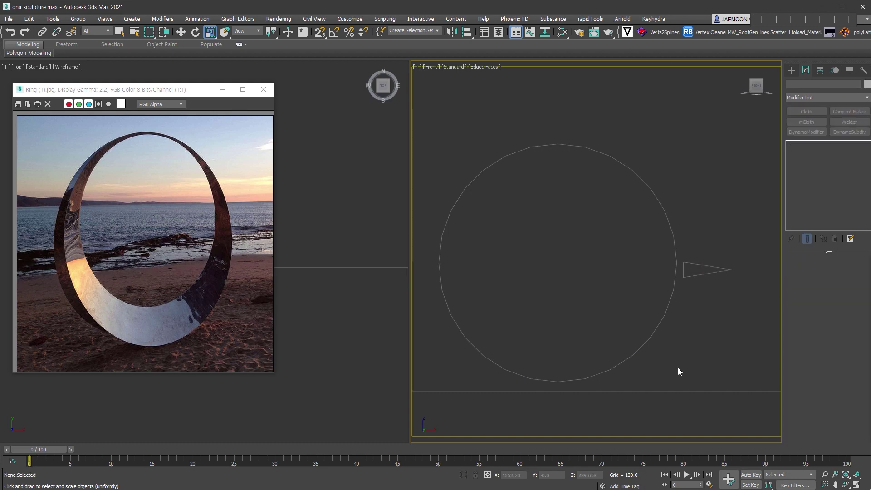
- Create a Loft compound object with the circle as its path and the triangle as its shape
{"action": "left_click", "coordinate": [645, 335]}
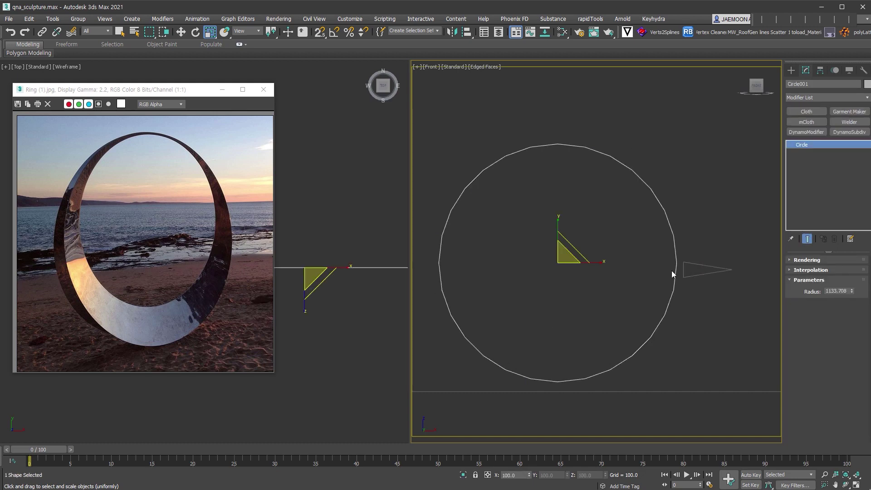
{"action": "left_click", "coordinate": [791, 70]}
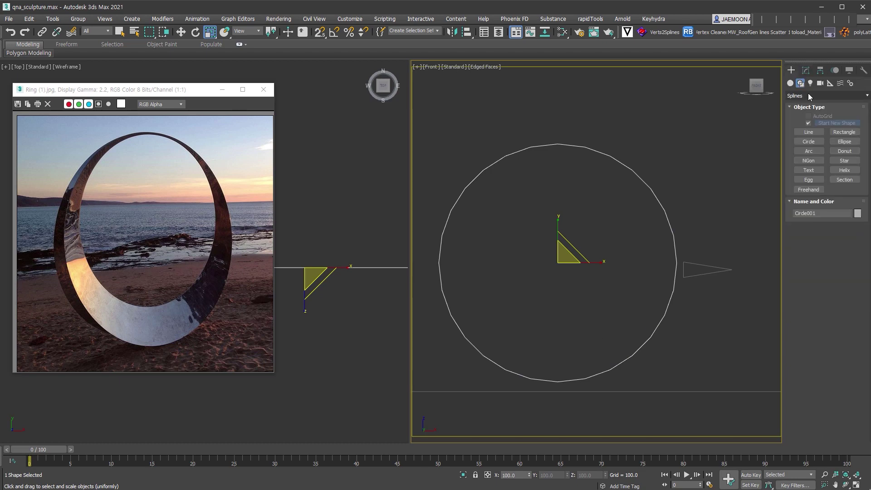
{"action": "left_click", "coordinate": [790, 83]}
{"action": "left_click", "coordinate": [816, 96]}
{"action": "left_click", "coordinate": [810, 126]}
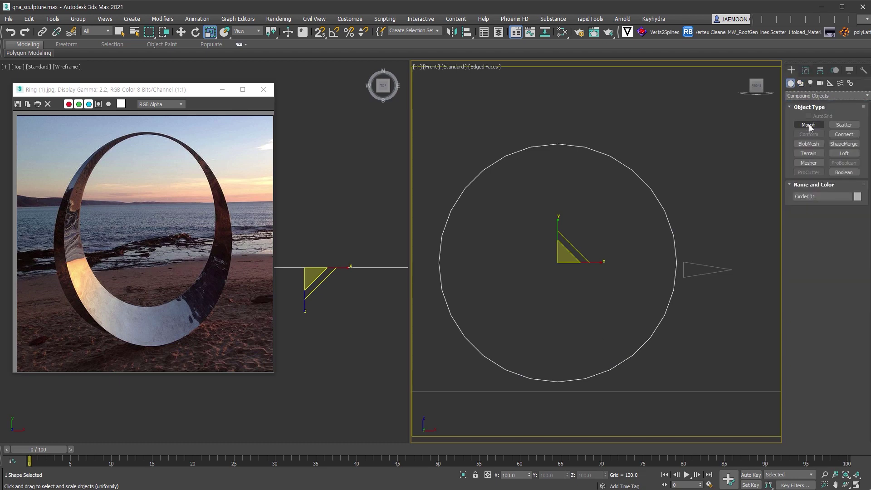
{"action": "left_click", "coordinate": [843, 153]}
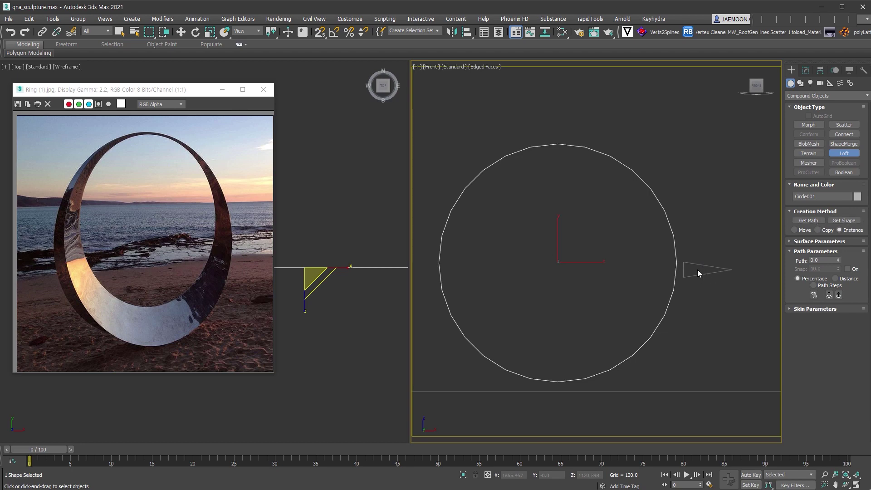
{"action": "left_click", "coordinate": [848, 219]}
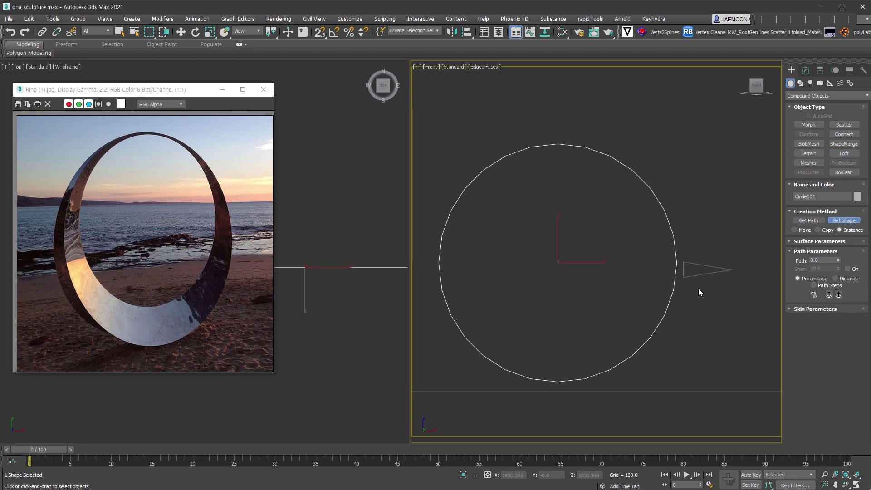
{"action": "left_click", "coordinate": [705, 272]}
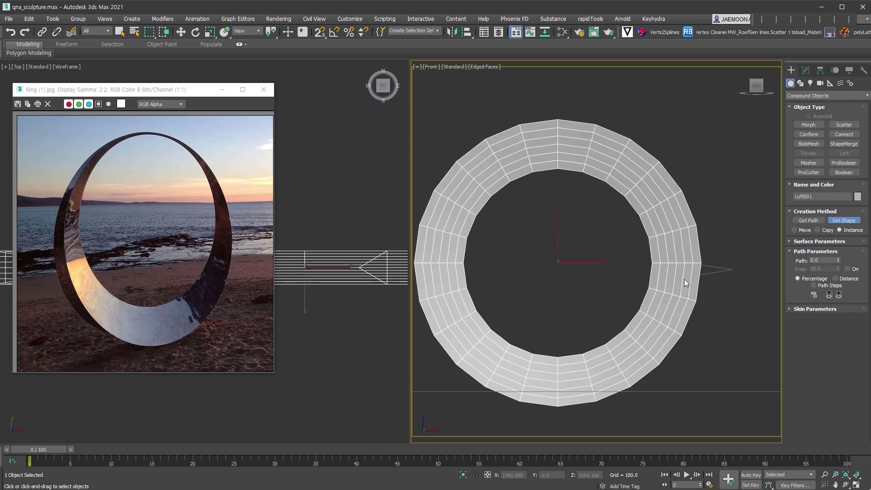
- Inspect the lofted ring from several angles and set its shape steps to 0 in the skin parameters
{"action": "mouse_move", "coordinate": [660, 325]}
{"action": "middle_mouse_down", "text": "alt"}
{"action": "mouse_move", "coordinate": [724, 350]}
{"action": "mouse_move", "coordinate": [653, 340]}
{"action": "middle_mouse_up", "text": "alt"}
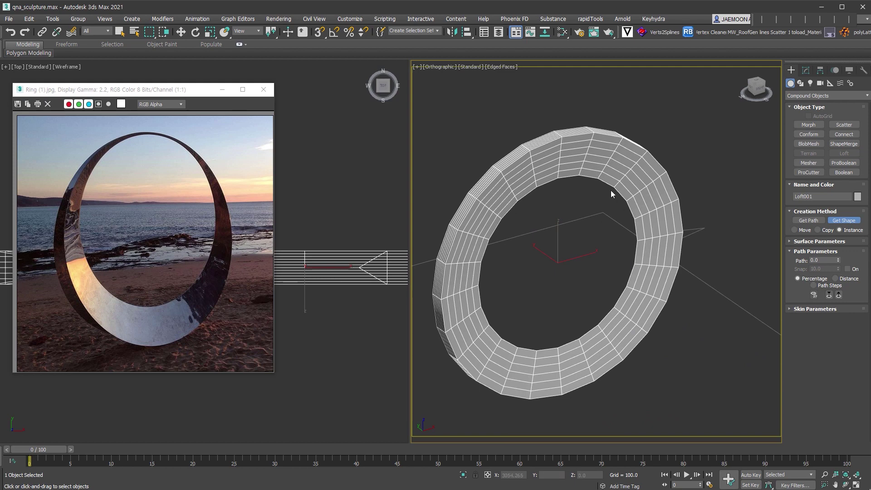
{"action": "middle_click_drag", "start_coordinate": [678, 305], "coordinate": [651, 272], "text": "alt"}
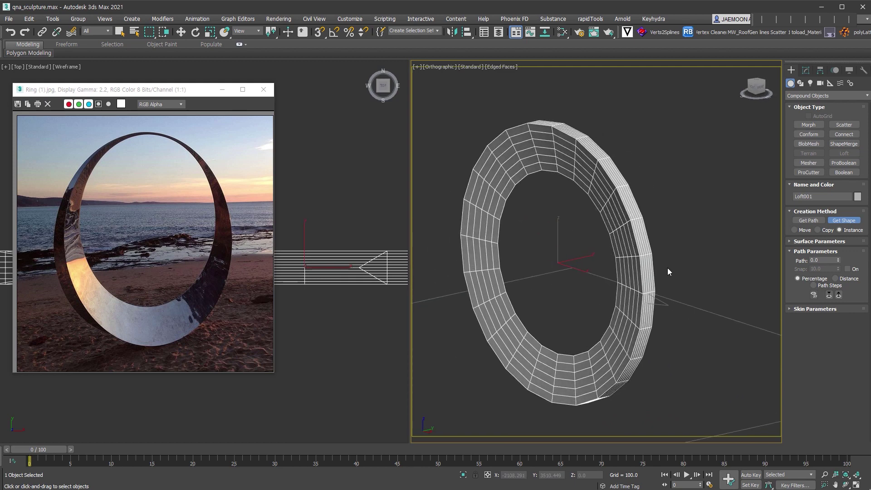
{"action": "middle_click_drag", "start_coordinate": [667, 268], "coordinate": [684, 301], "text": "alt"}
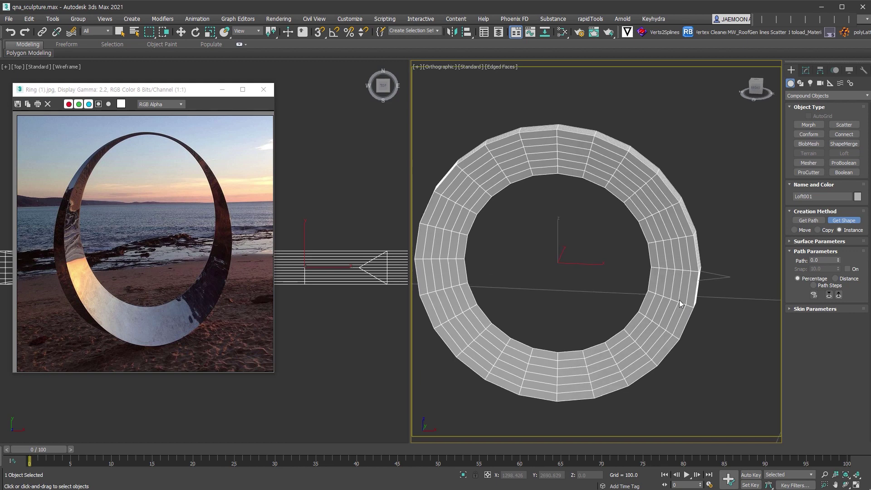
{"action": "middle_click_drag", "start_coordinate": [673, 334], "coordinate": [672, 307], "text": "alt"}
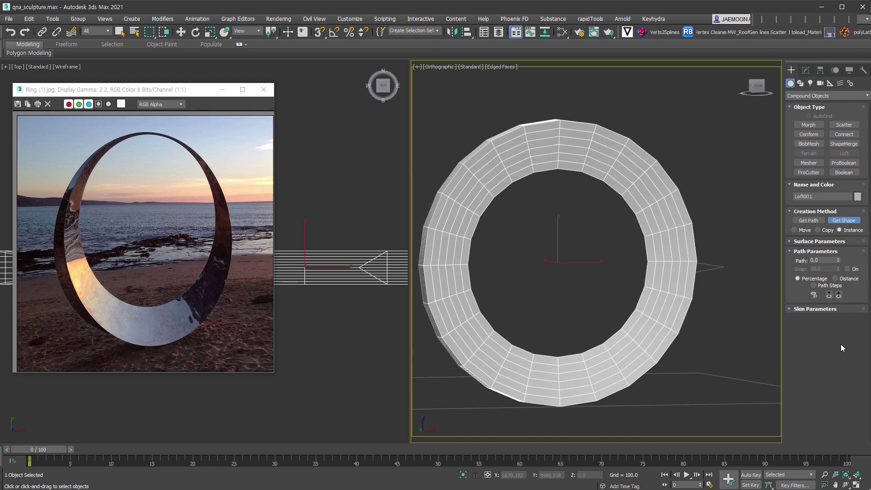
{"action": "left_click", "coordinate": [829, 309]}
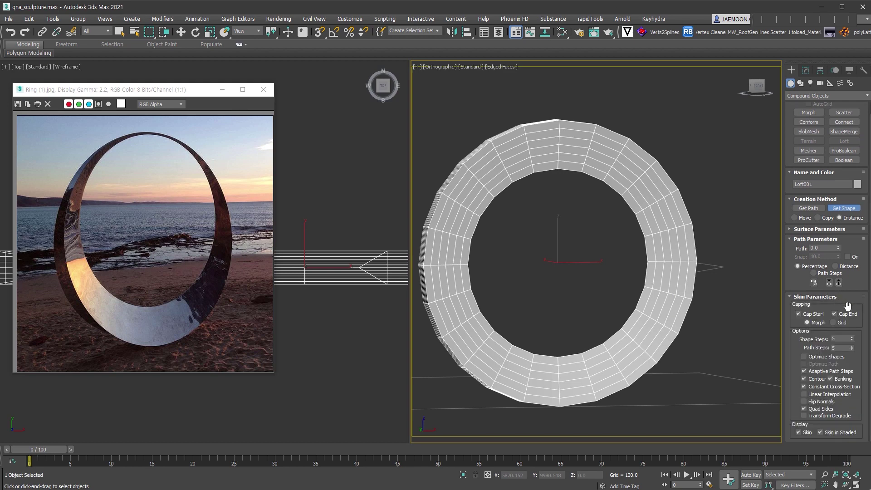
{"action": "right_click", "coordinate": [851, 340]}
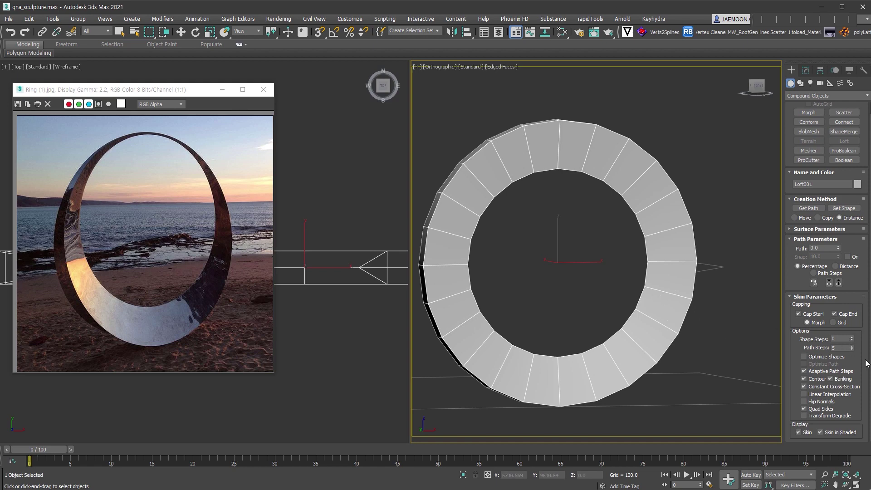
- Raise the lofted ring's path steps to 65 to smooth its outline
{"action": "middle_click_drag", "start_coordinate": [665, 336], "coordinate": [719, 361], "text": "alt"}
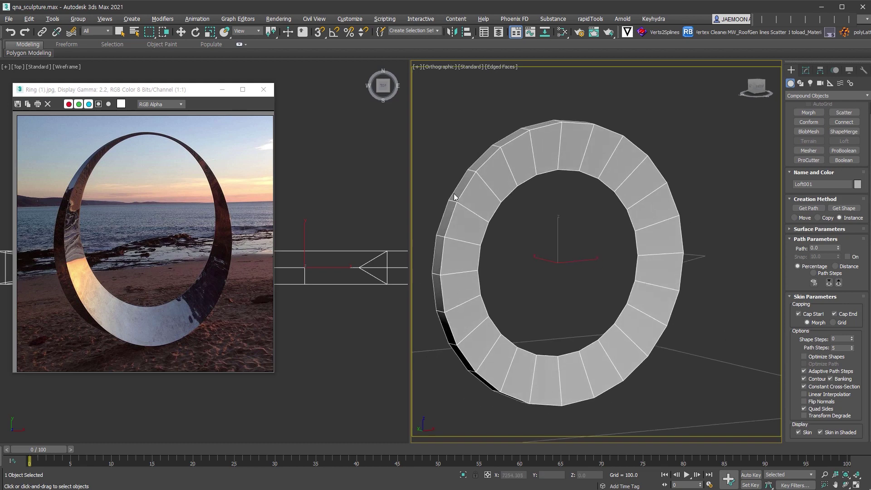
{"action": "middle_click_drag", "start_coordinate": [443, 240], "coordinate": [464, 236]}
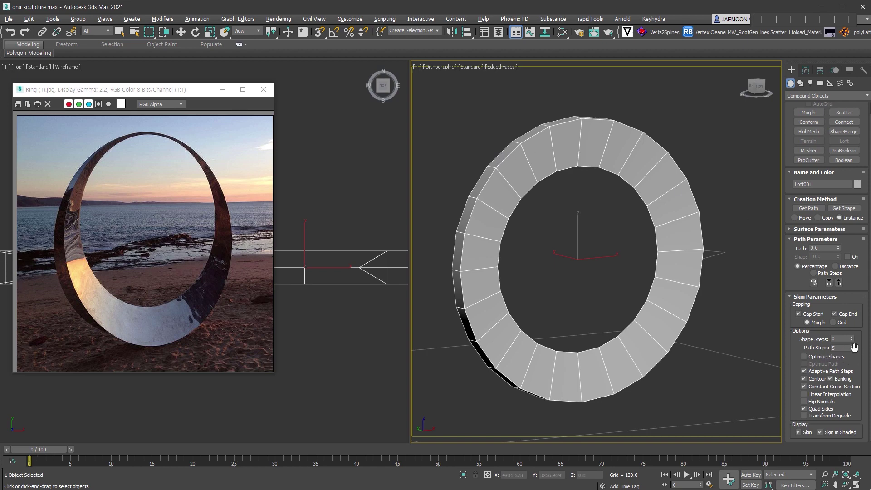
{"action": "left_click_drag", "start_coordinate": [852, 351], "coordinate": [852, 317]}
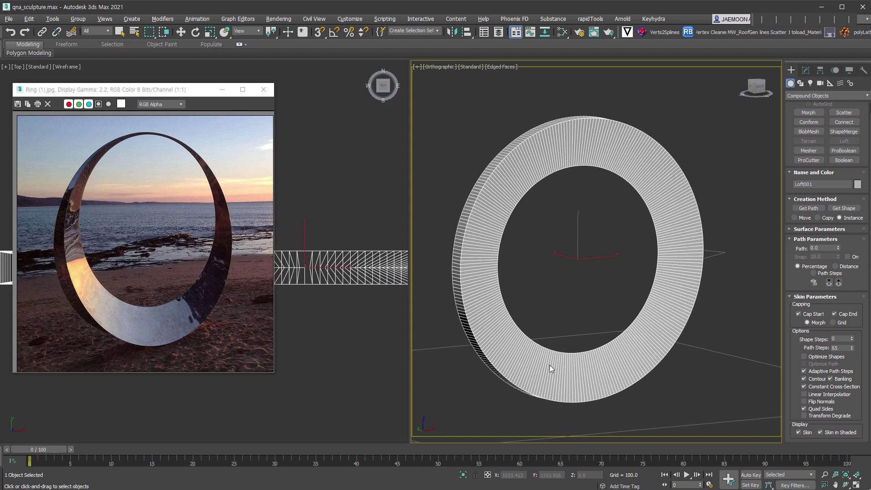
{"action": "middle_click_drag", "start_coordinate": [597, 360], "coordinate": [635, 357], "text": "alt"}
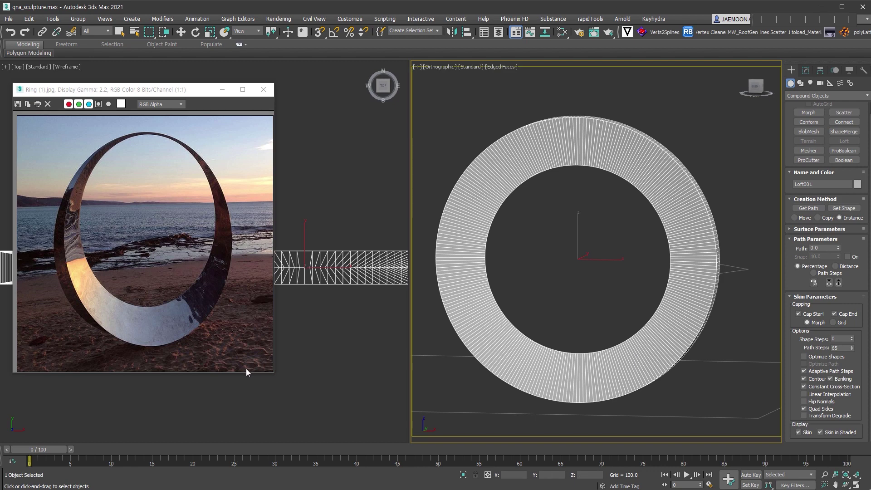
- Try a Scale deformation on the loft by lowering the curve's end point to about 9 percent
{"action": "key", "text": "r"}
{"action": "left_click", "coordinate": [806, 71]}
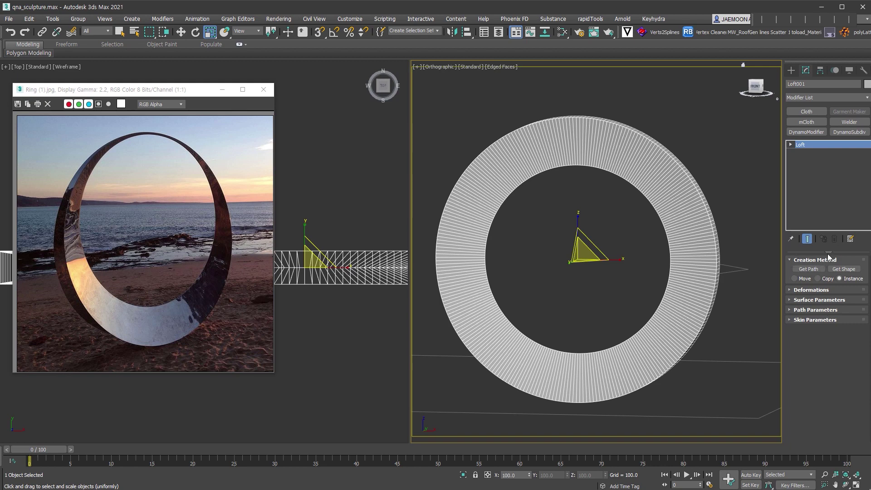
{"action": "left_click_drag", "start_coordinate": [828, 252], "coordinate": [824, 232]}
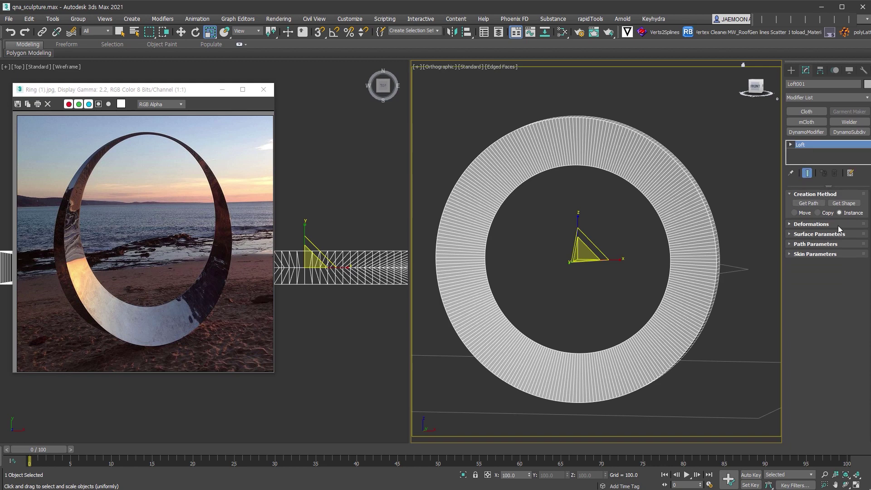
{"action": "left_click", "coordinate": [837, 224]}
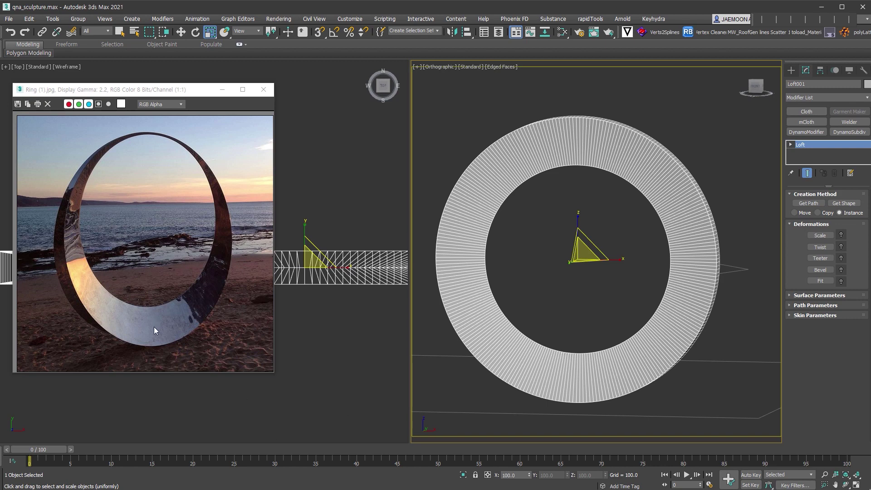
{"action": "left_click", "coordinate": [820, 235]}
{"action": "left_click_drag", "start_coordinate": [112, 67], "coordinate": [453, 112]}
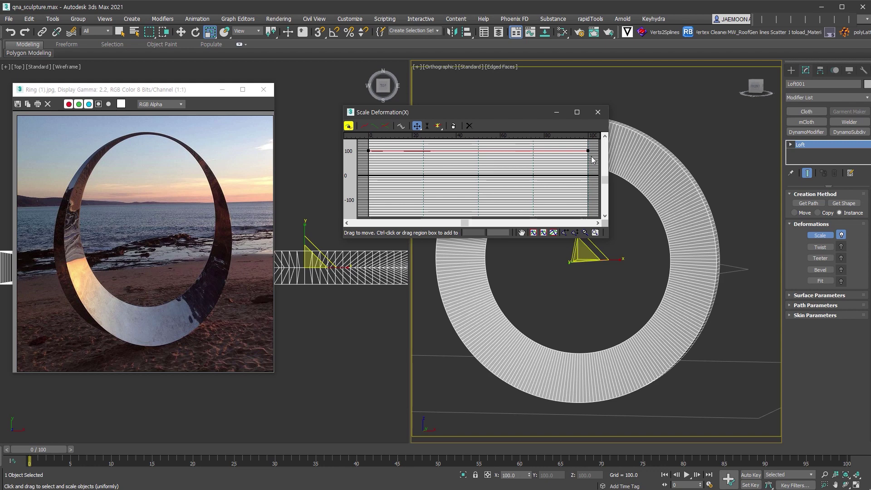
{"action": "left_click_drag", "start_coordinate": [585, 164], "coordinate": [587, 173]}
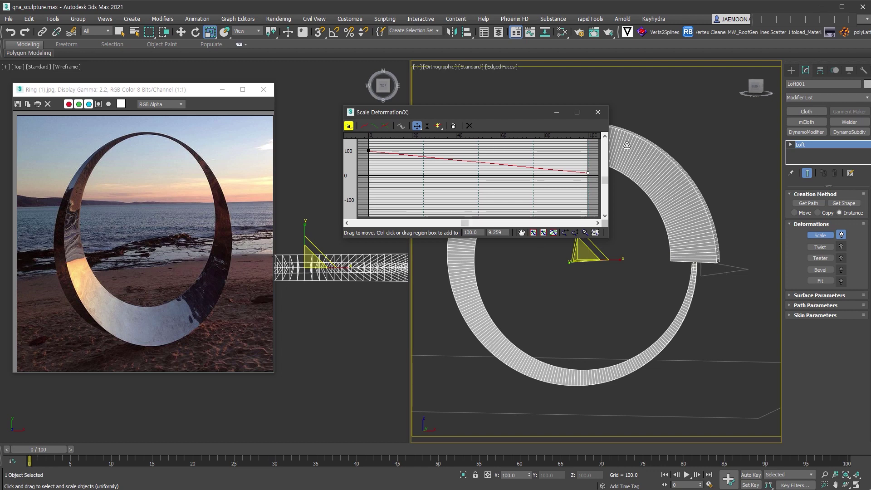
{"action": "left_click_drag", "start_coordinate": [516, 115], "coordinate": [407, 87]}
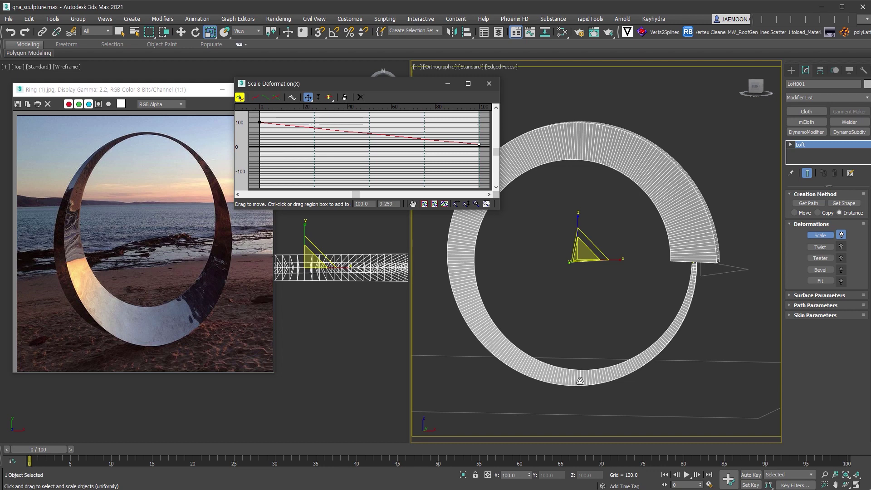
- Set the end point of the Scale deformation curve back to 100
{"action": "double_click", "coordinate": [389, 204]}
{"action": "type", "text": "100"}
{"action": "key", "text": "Return"}
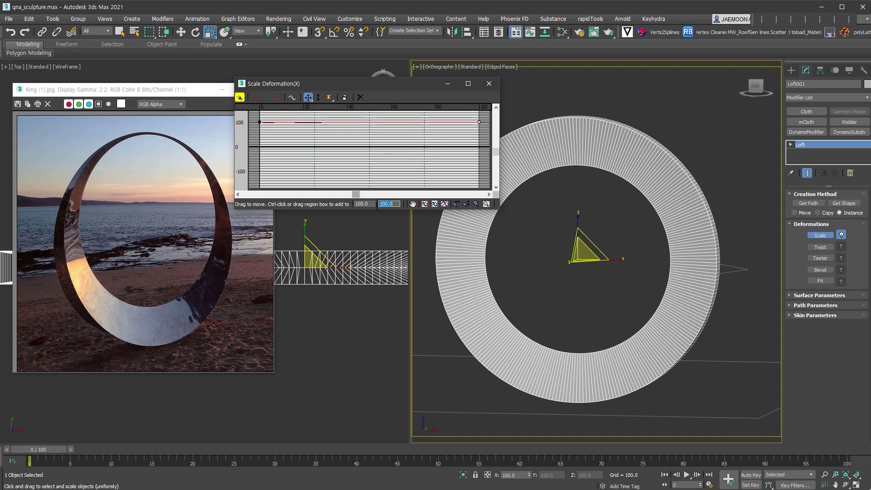
- Access the loft's circular path in the modifier stack and add an Edit Spline modifier above the Circle
{"action": "left_click_drag", "start_coordinate": [814, 186], "coordinate": [814, 235]}
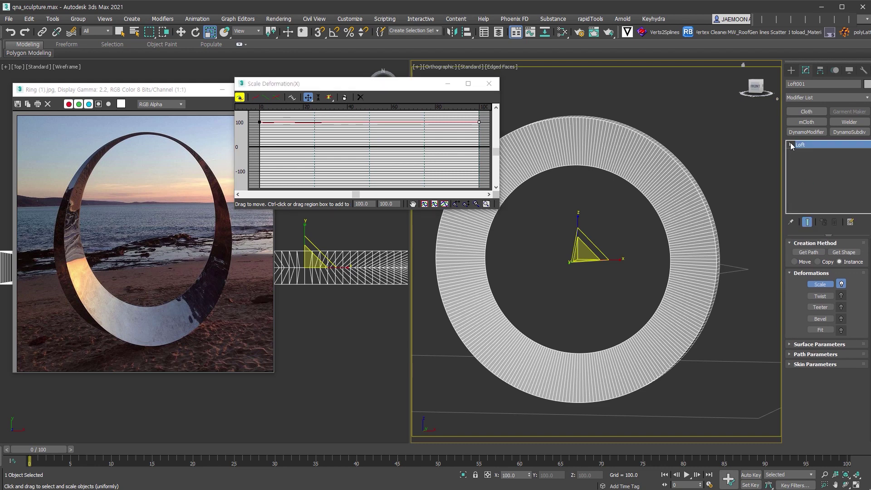
{"action": "left_click", "coordinate": [789, 145]}
{"action": "left_click", "coordinate": [807, 167]}
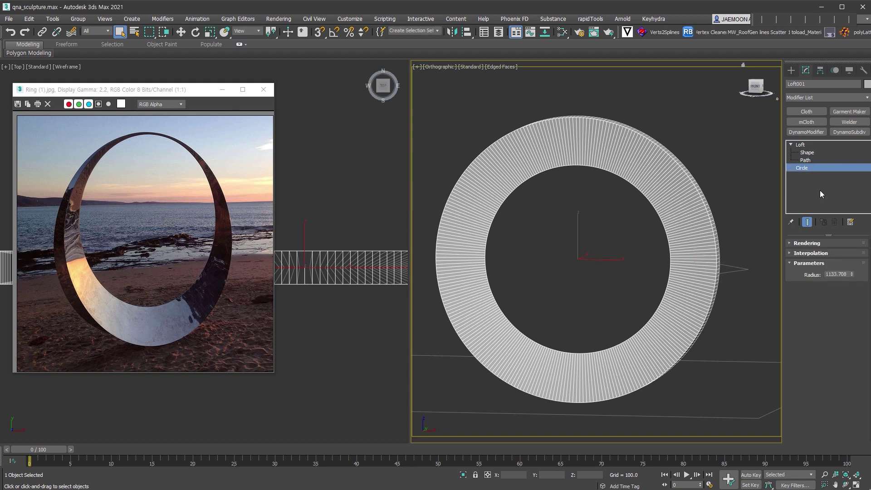
{"action": "left_click", "coordinate": [825, 97]}
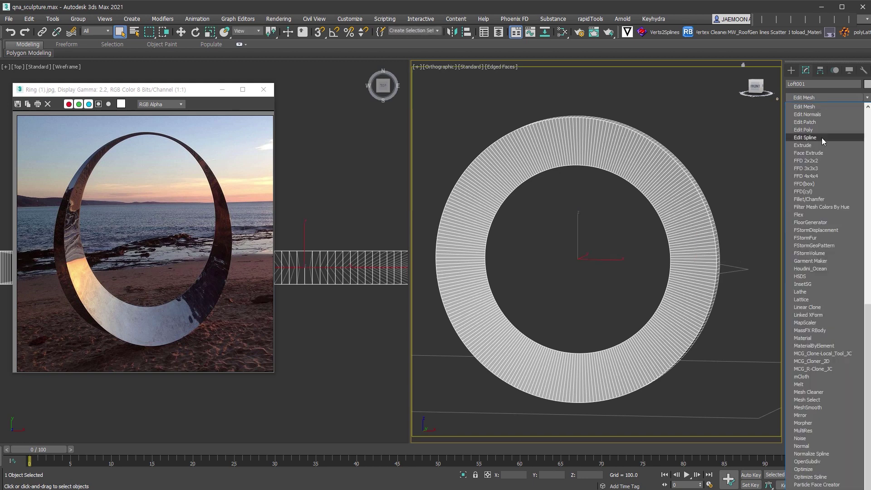
{"action": "left_click", "coordinate": [821, 137]}
- Make the bottom vertex of the circular path its first vertex, and return to the Loft level of the stack
{"action": "left_click", "coordinate": [814, 255]}
{"action": "left_click_drag", "start_coordinate": [532, 322], "coordinate": [635, 434]}
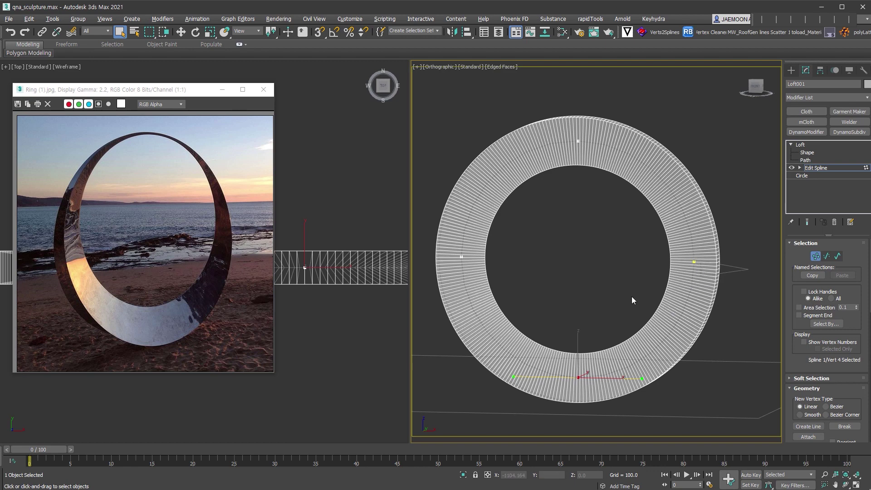
{"action": "left_click_drag", "start_coordinate": [800, 363], "coordinate": [830, 180]}
{"action": "scroll", "coordinate": [825, 290], "scroll_direction": "down", "scroll_amount": 1}
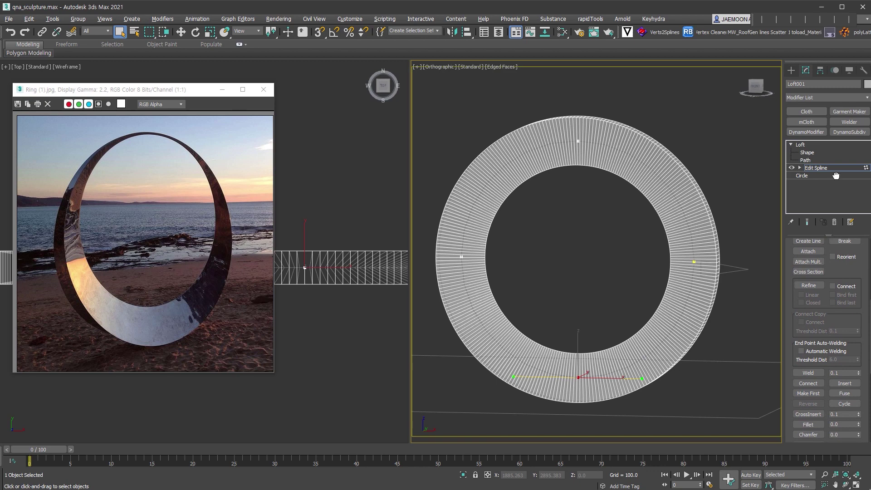
{"action": "left_click", "coordinate": [807, 382]}
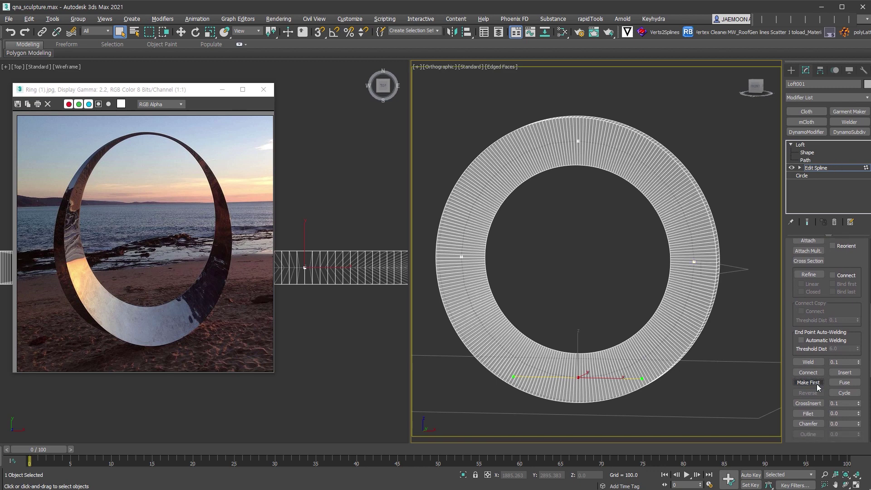
{"action": "left_click", "coordinate": [811, 160]}
{"action": "left_click", "coordinate": [828, 152]}
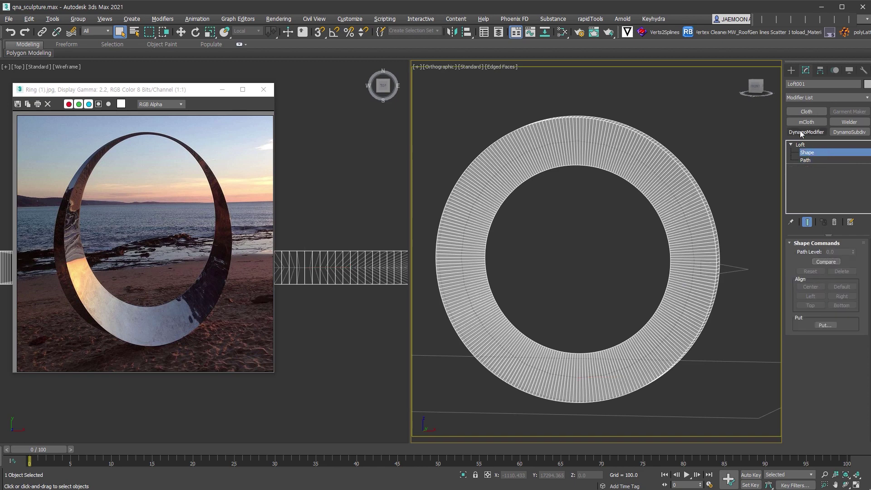
{"action": "left_click", "coordinate": [790, 144]}
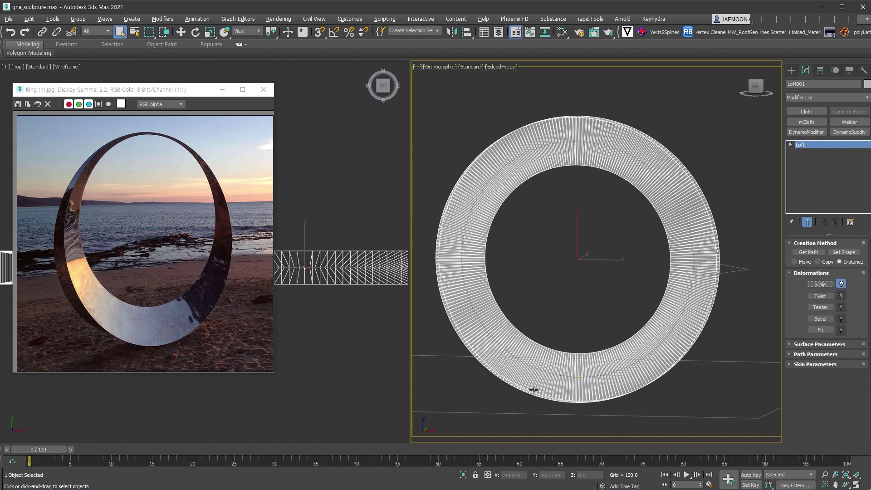
- Test the Scale deformation by lowering the curve's end point to about 31 percent, then reset that point to 100
{"action": "left_click", "coordinate": [819, 284]}
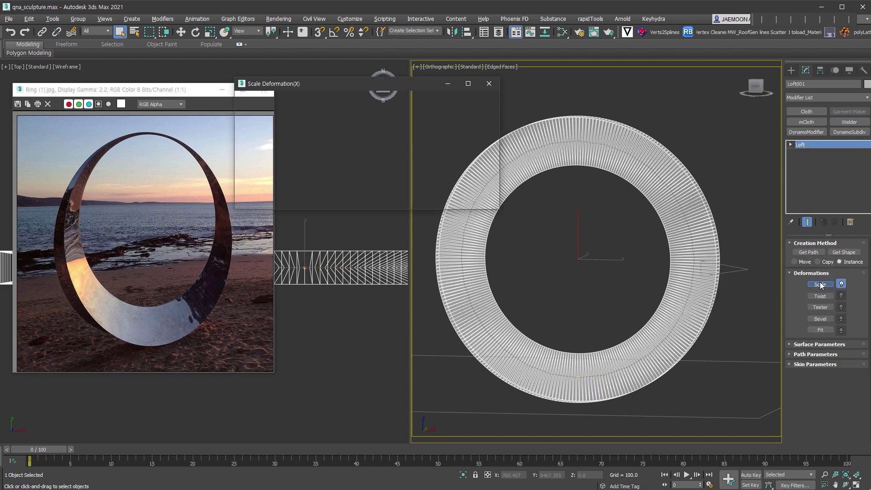
{"action": "left_click_drag", "start_coordinate": [478, 122], "coordinate": [479, 138]}
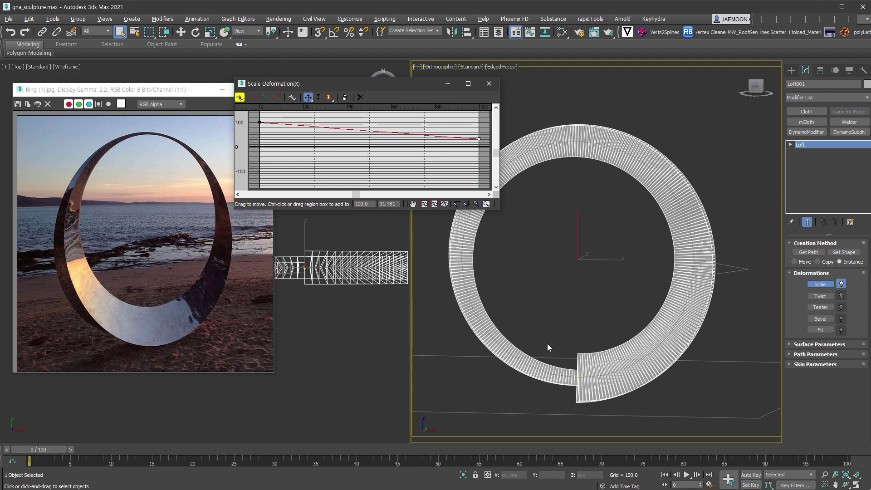
{"action": "double_click", "coordinate": [391, 204]}
{"action": "type", "text": "100"}
{"action": "key", "text": "Return"}
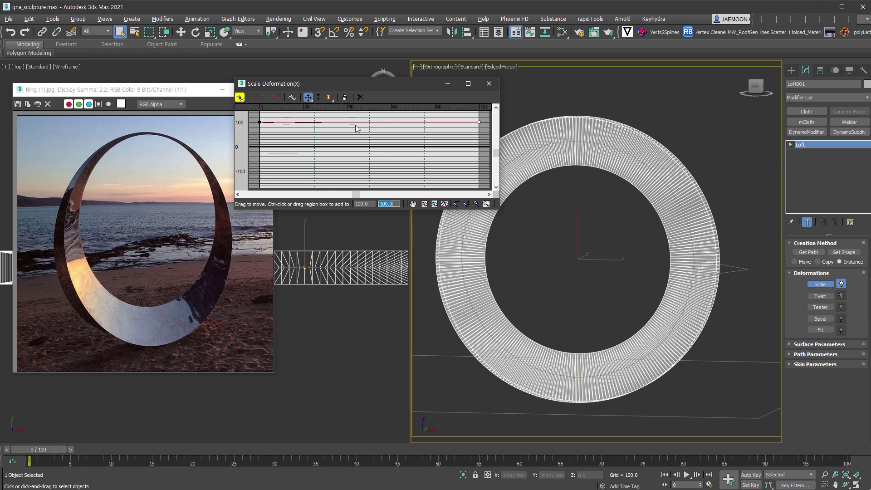
- Convert both end points of the Scale deformation curve to Bezier-Corner
{"action": "left_click_drag", "start_coordinate": [257, 115], "coordinate": [486, 131]}
{"action": "right_click", "coordinate": [478, 122]}
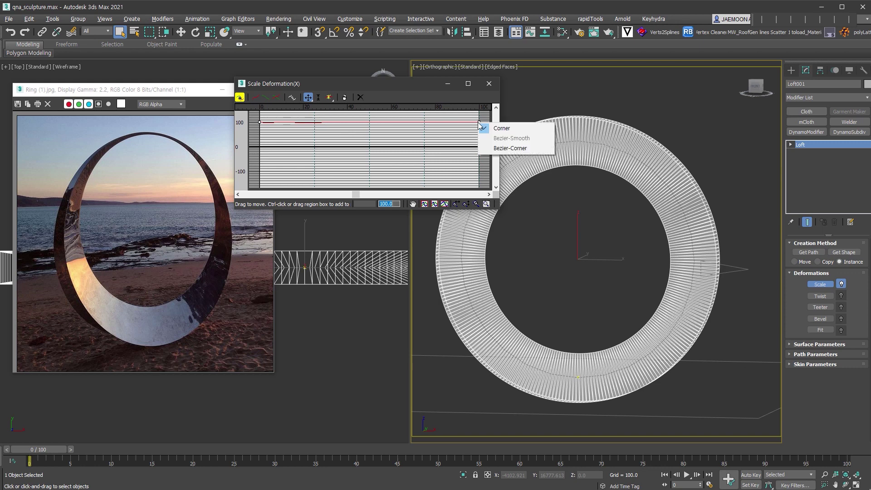
{"action": "left_click", "coordinate": [539, 149]}
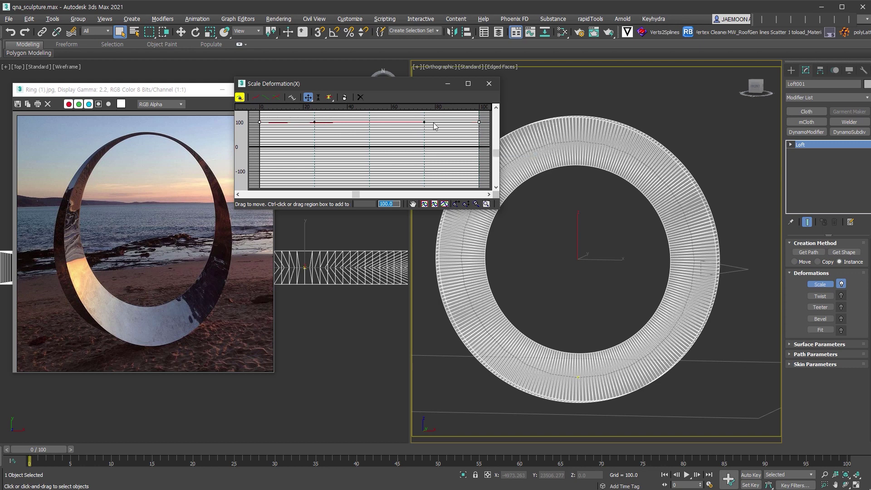
{"action": "left_click", "coordinate": [261, 121]}
- Insert a control point in the middle of the Scale deformation curve and set its path position to 50
{"action": "left_click", "coordinate": [329, 98]}
{"action": "left_click", "coordinate": [329, 98]}
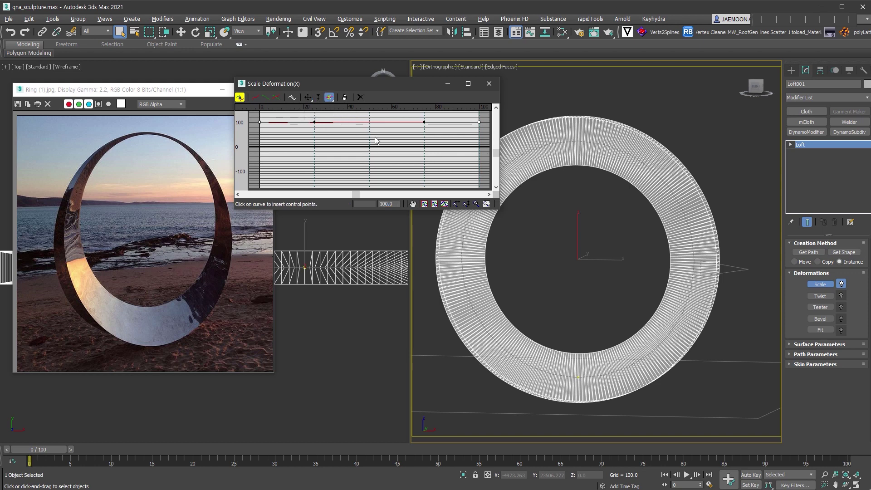
{"action": "left_click", "coordinate": [372, 122]}
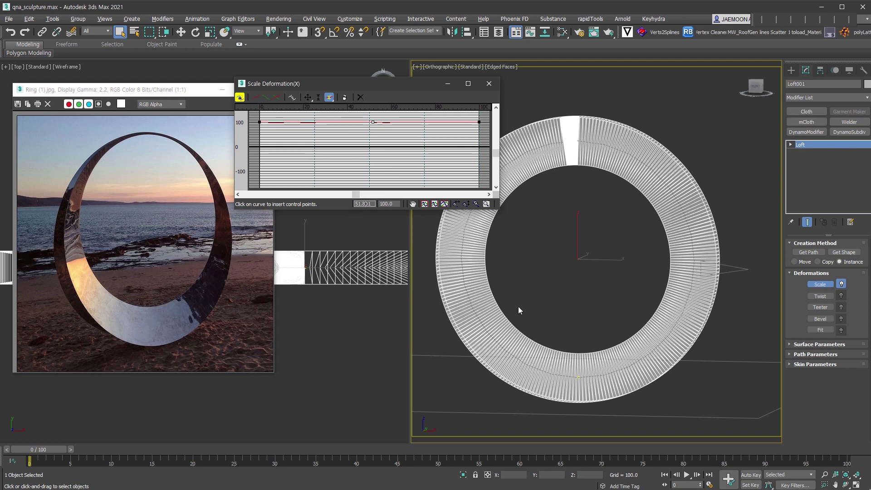
{"action": "left_click_drag", "start_coordinate": [373, 205], "coordinate": [319, 189]}
{"action": "type", "text": "50"}
{"action": "key", "text": "Return"}
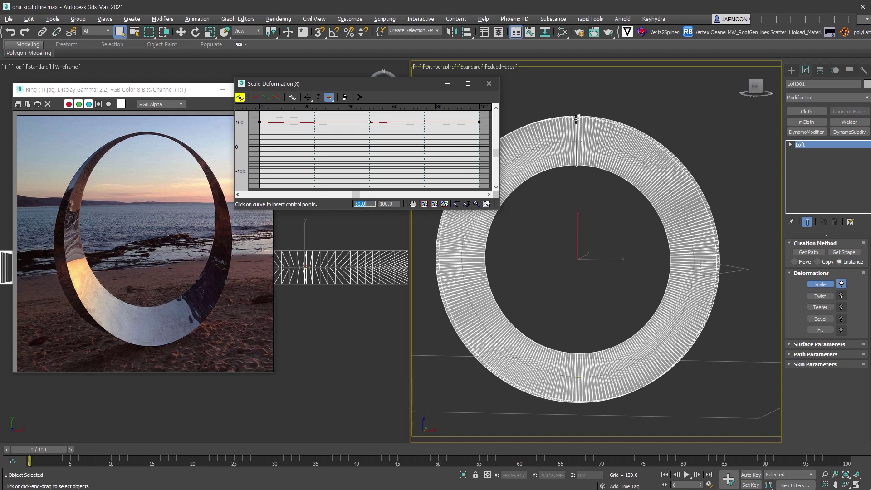
- Convert the middle control point to Bezier-Smooth and set its scale to 5 percent
{"action": "right_click", "coordinate": [370, 125]}
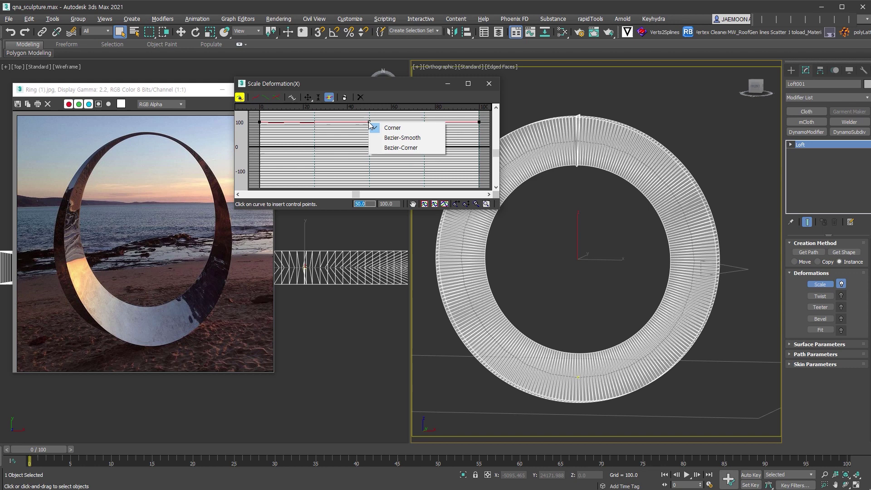
{"action": "left_click", "coordinate": [421, 137]}
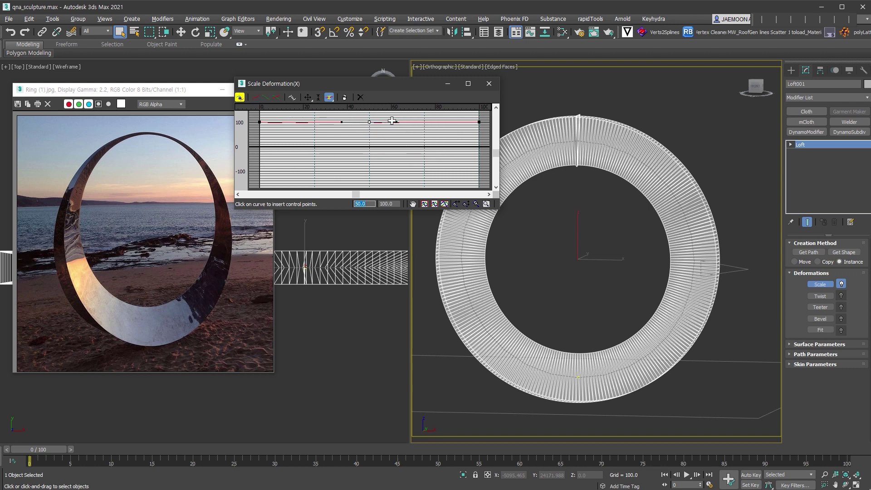
{"action": "left_click", "coordinate": [389, 204]}
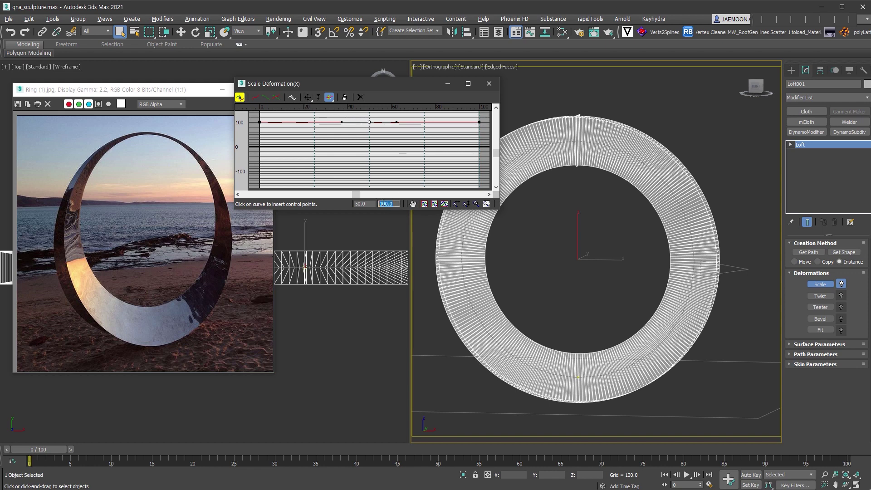
{"action": "type", "text": "5"}
{"action": "key", "text": "Return"}
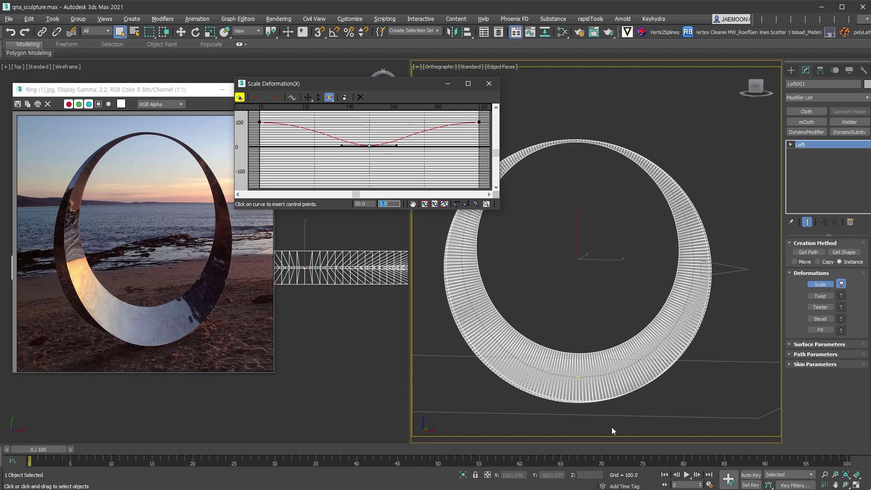
- Examine the tapered ring up close, from its thin upper section down to the thick base
{"action": "scroll", "coordinate": [577, 141], "scroll_direction": "up", "scroll_amount": 6}
{"action": "middle_click_drag", "start_coordinate": [578, 140], "coordinate": [580, 217]}
{"action": "scroll", "coordinate": [585, 285], "scroll_direction": "down", "scroll_amount": 2}
{"action": "middle_click_drag", "start_coordinate": [585, 284], "coordinate": [589, 188]}
{"action": "scroll", "coordinate": [643, 330], "scroll_direction": "down", "scroll_amount": 2}
{"action": "middle_click_drag", "start_coordinate": [643, 330], "coordinate": [637, 243]}
{"action": "scroll", "coordinate": [637, 244], "scroll_direction": "down", "scroll_amount": 2}
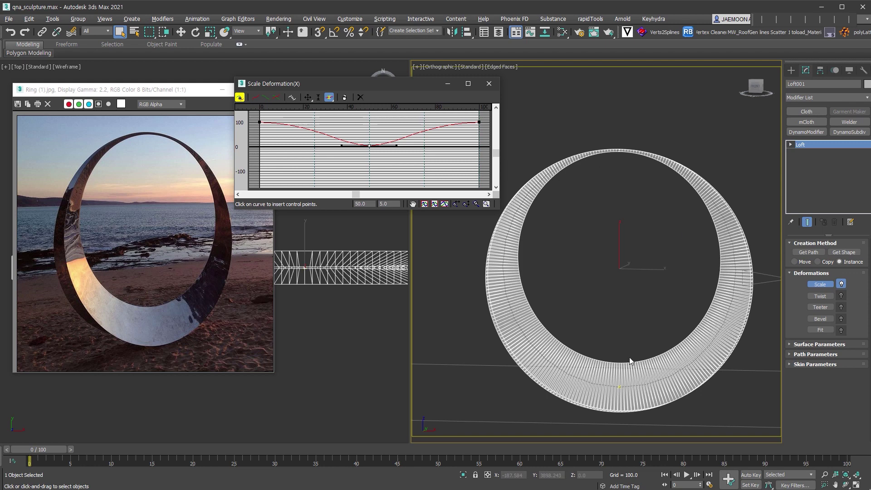
- Close the Scale Deformation editor and turn off Adaptive Path Steps in the loft's skin parameters
{"action": "left_click", "coordinate": [494, 85]}
{"action": "scroll", "coordinate": [628, 154], "scroll_direction": "up", "scroll_amount": 10}
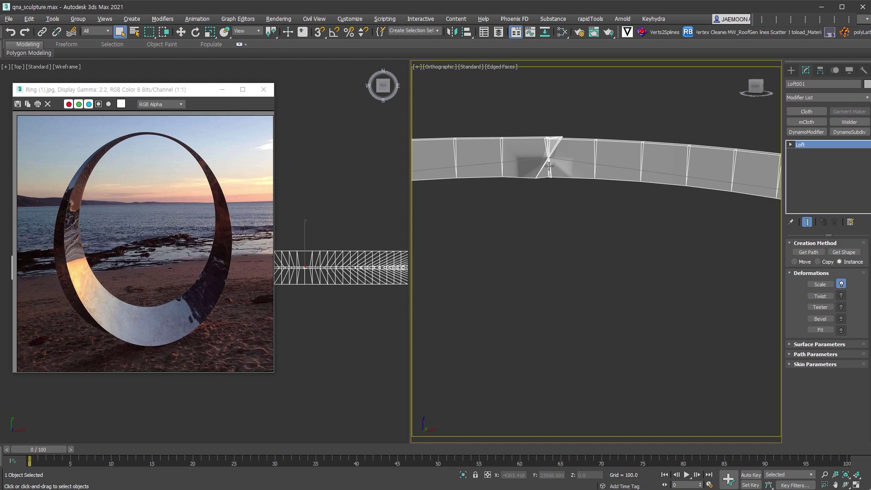
{"action": "left_click", "coordinate": [815, 364]}
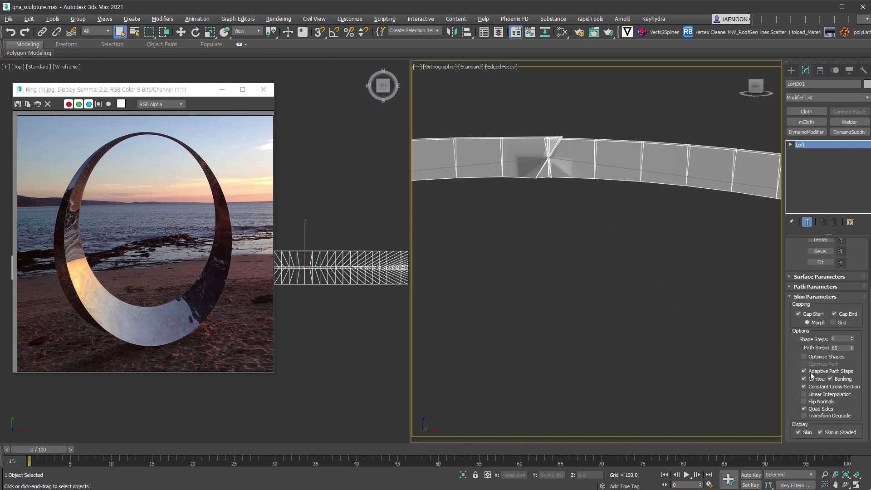
{"action": "left_click", "coordinate": [846, 373]}
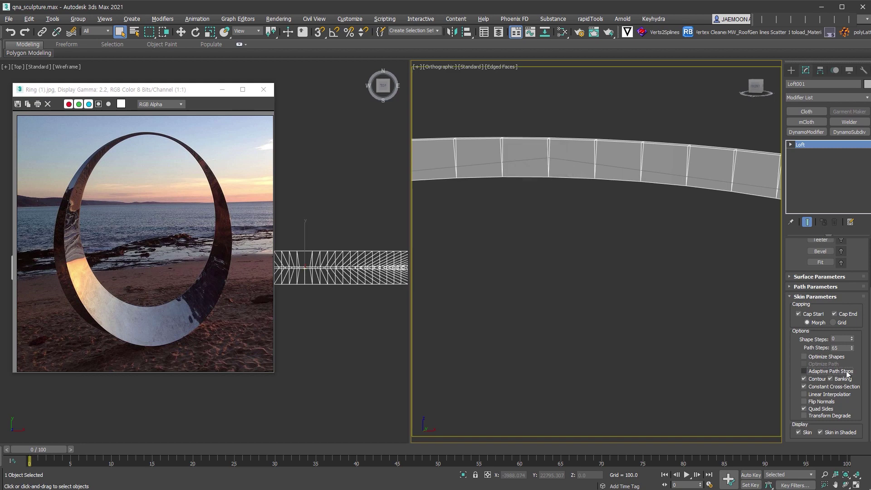
{"action": "scroll", "coordinate": [665, 331], "scroll_direction": "down", "scroll_amount": 8}
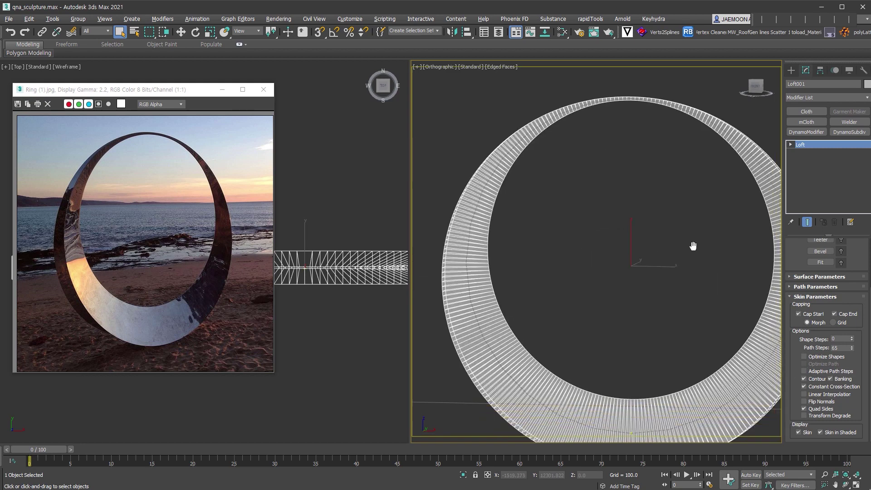
- Convert the lofted ring to an Editable Poly and select the converted ring
{"action": "middle_click_drag", "start_coordinate": [579, 303], "coordinate": [642, 300], "text": "alt"}
{"action": "middle_click_drag", "start_coordinate": [617, 371], "coordinate": [591, 368]}
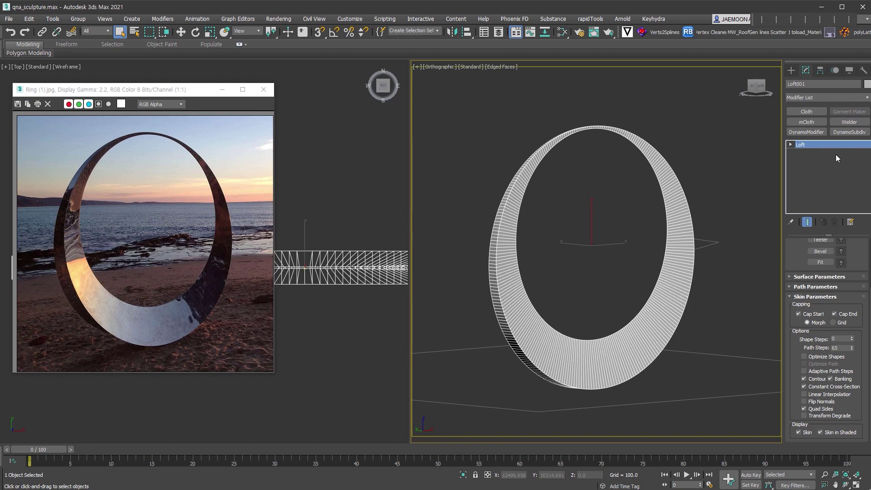
{"action": "middle_click_drag", "start_coordinate": [689, 277], "coordinate": [698, 275]}
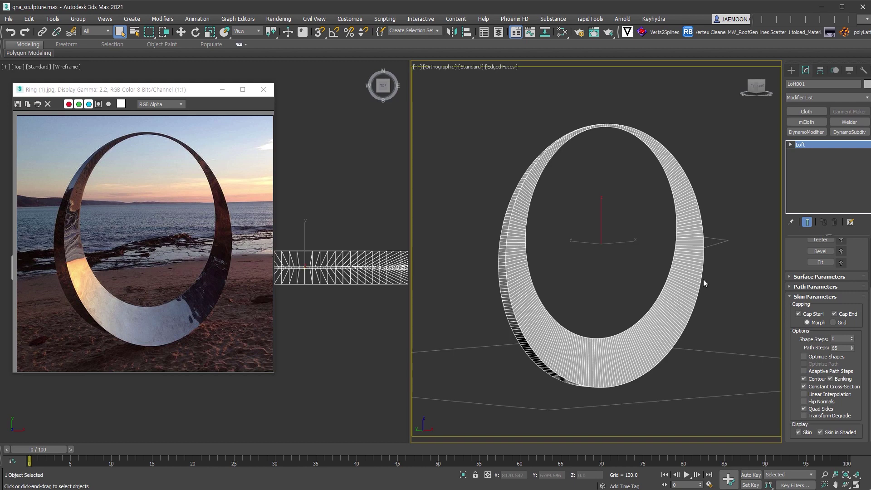
{"action": "key", "text": "alt+e"}
{"action": "left_click_drag", "start_coordinate": [721, 284], "coordinate": [687, 290], "text": "alt"}
{"action": "middle_click_drag", "start_coordinate": [687, 290], "coordinate": [655, 294], "text": "alt"}
{"action": "left_click_drag", "start_coordinate": [719, 263], "coordinate": [686, 243]}
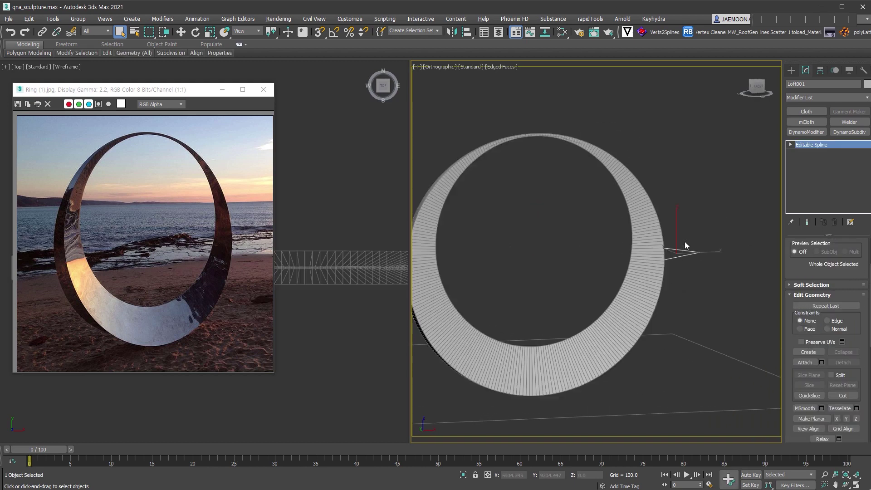
{"action": "left_click", "coordinate": [621, 203]}
{"action": "middle_click_drag", "start_coordinate": [633, 277], "coordinate": [642, 322], "text": "alt"}
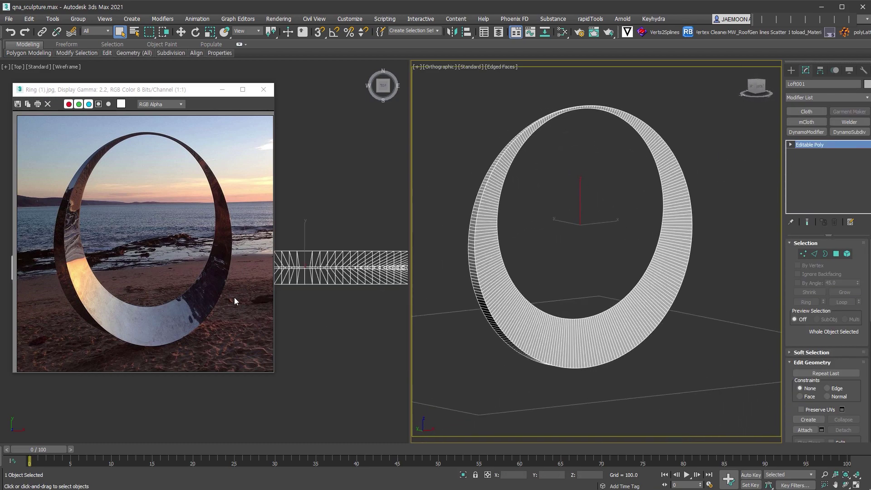